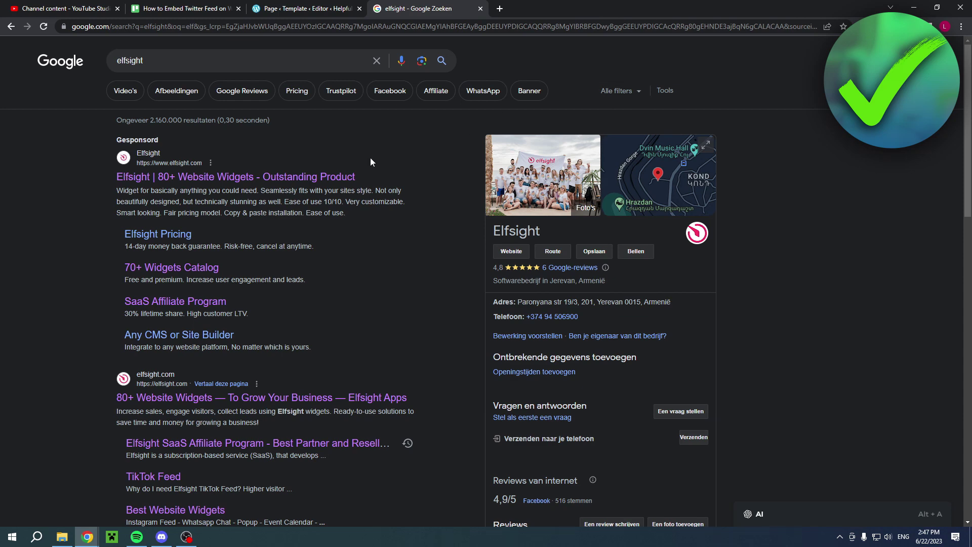
- Go from the sponsored Elfsight result to the Twitter Feed widget page under Widgets > Social
click(241, 177)
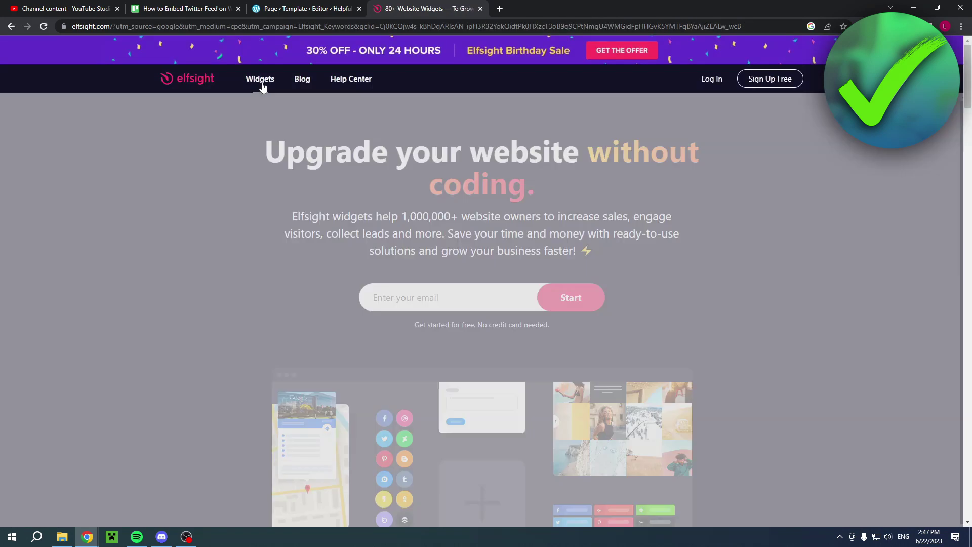
mouse_move(263, 87)
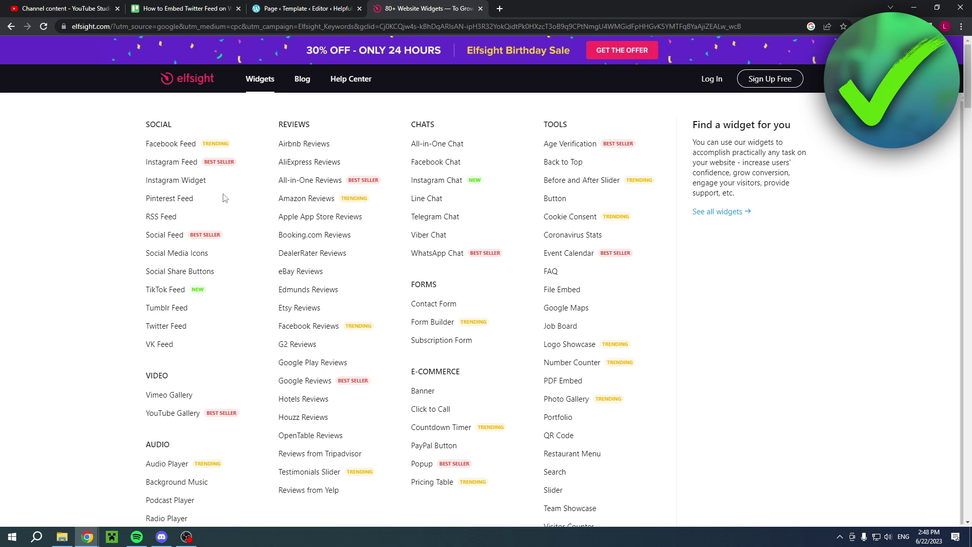
click(164, 327)
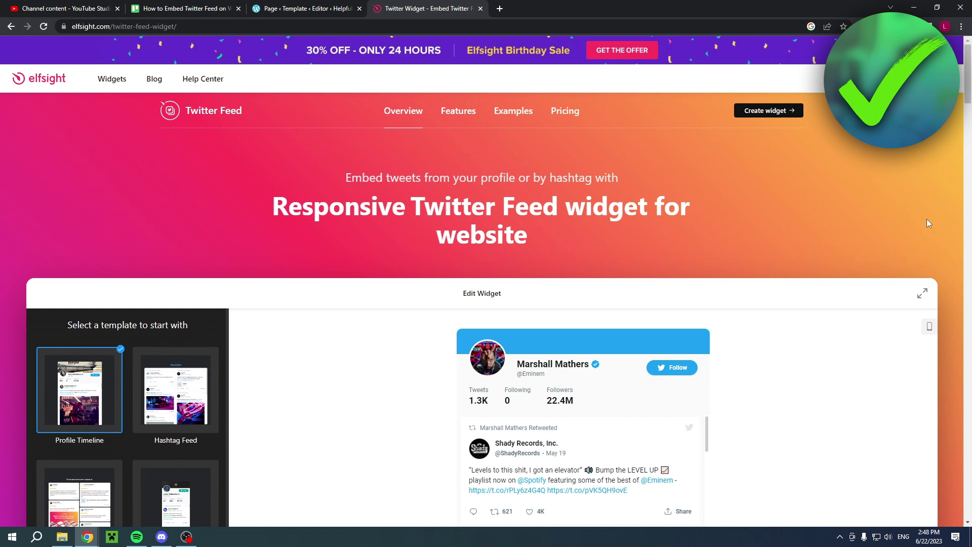
- Preview the Hashtag Feed, Testimonials, Sidebar Widget and Tweets Grid templates in the widget editor
scroll(945, 231, down, 1)
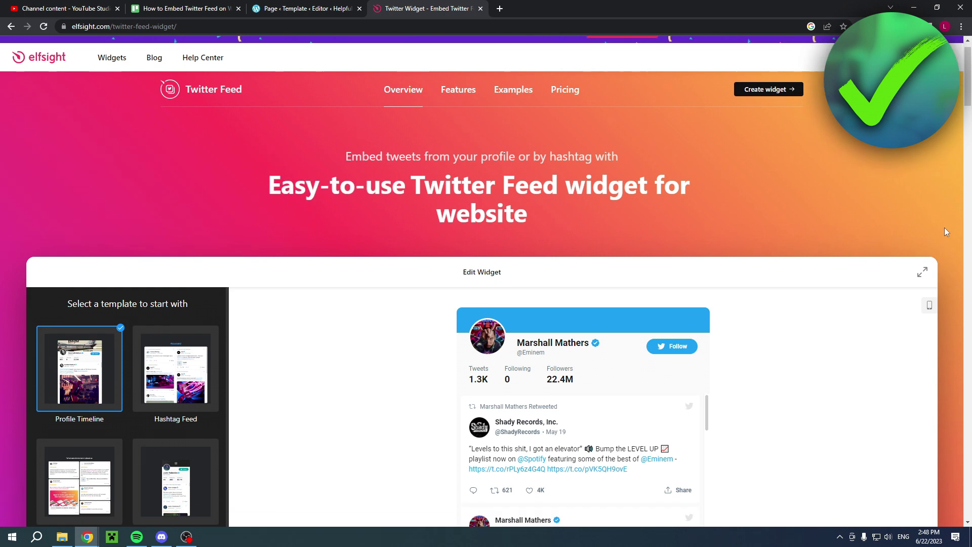
scroll(945, 227, down, 3)
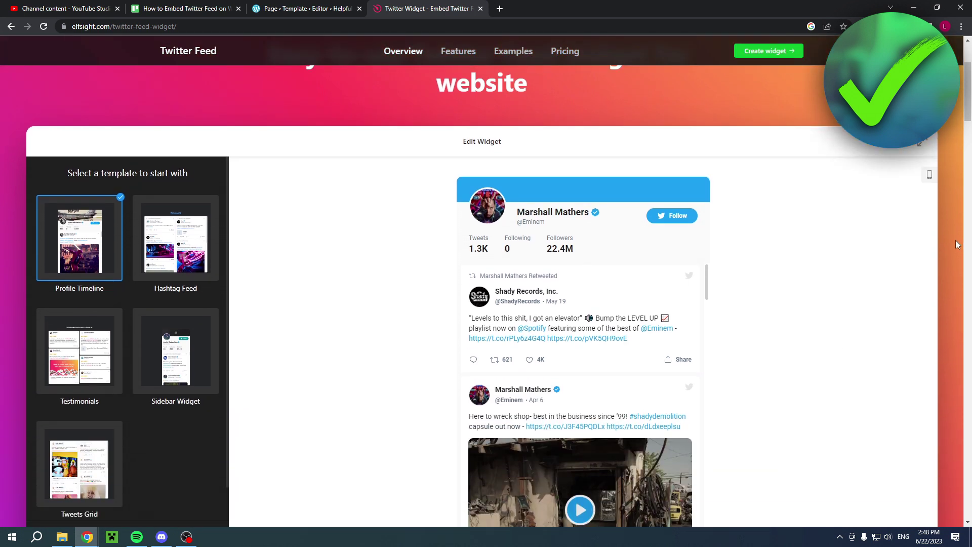
scroll(956, 242, down, 1)
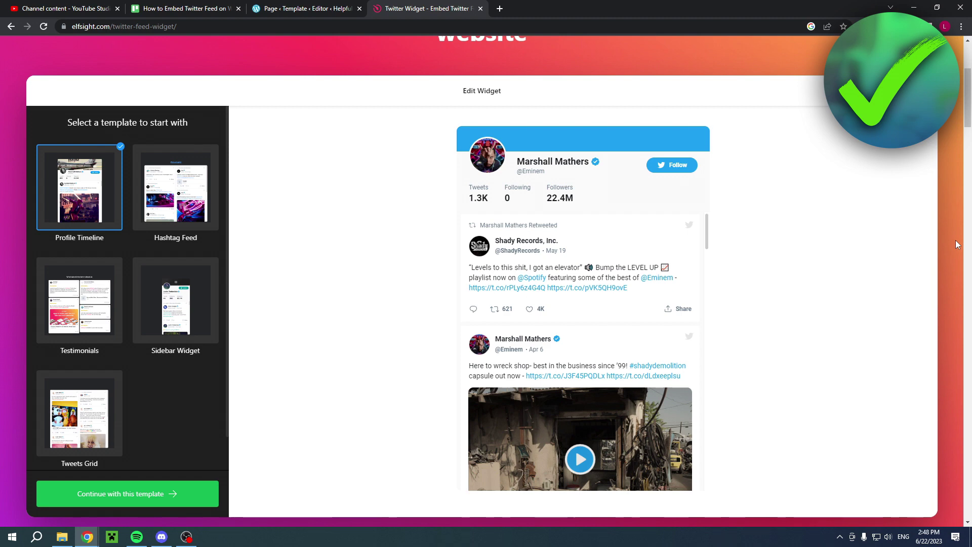
scroll(958, 244, down, 2)
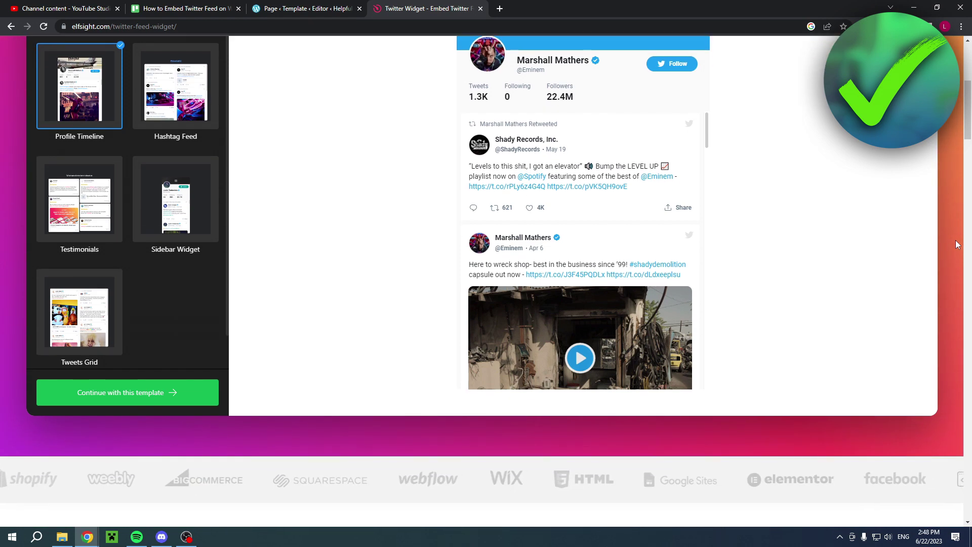
scroll(956, 244, up, 6)
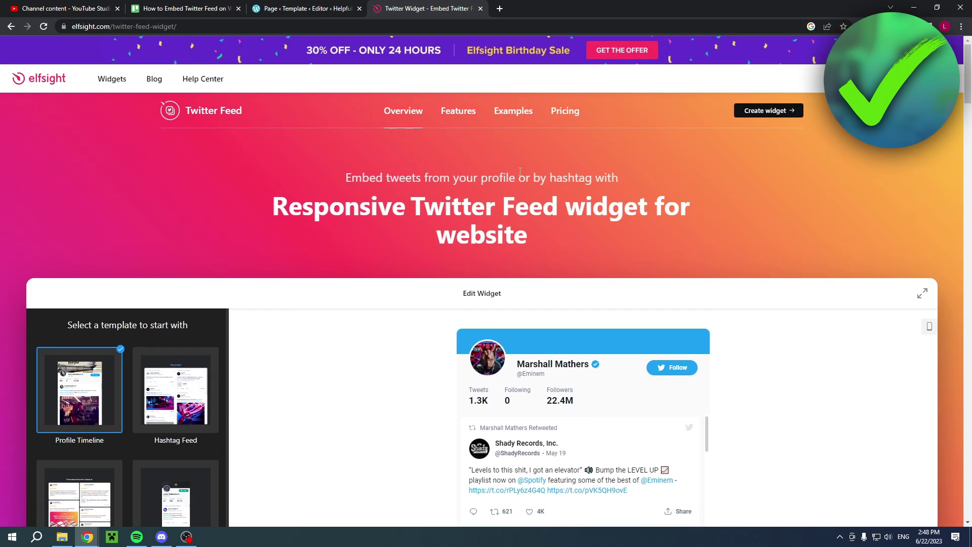
scroll(957, 236, down, 4)
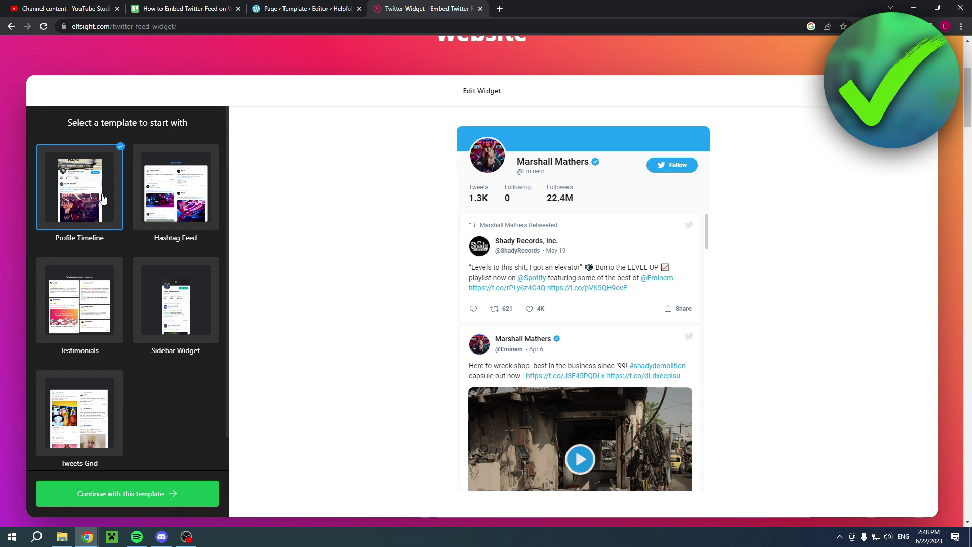
click(188, 199)
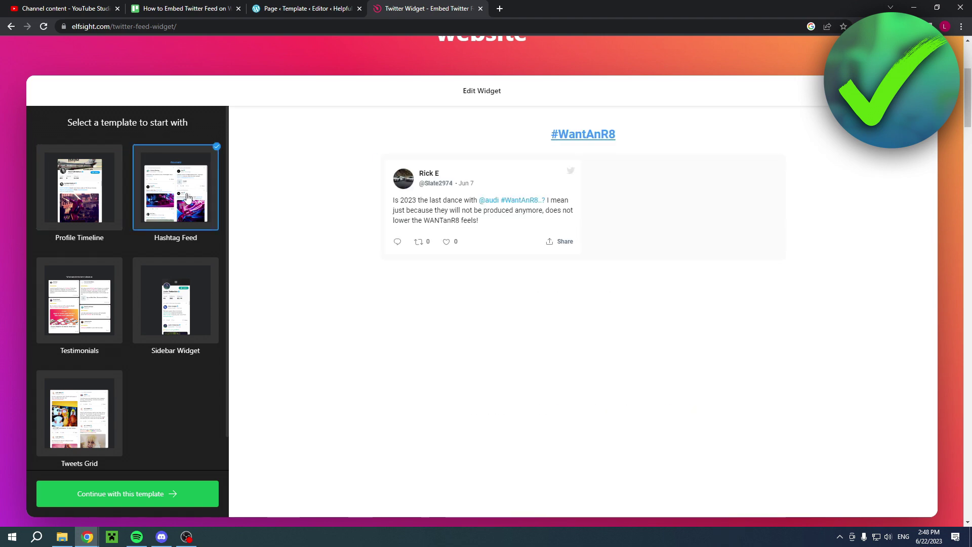
click(90, 313)
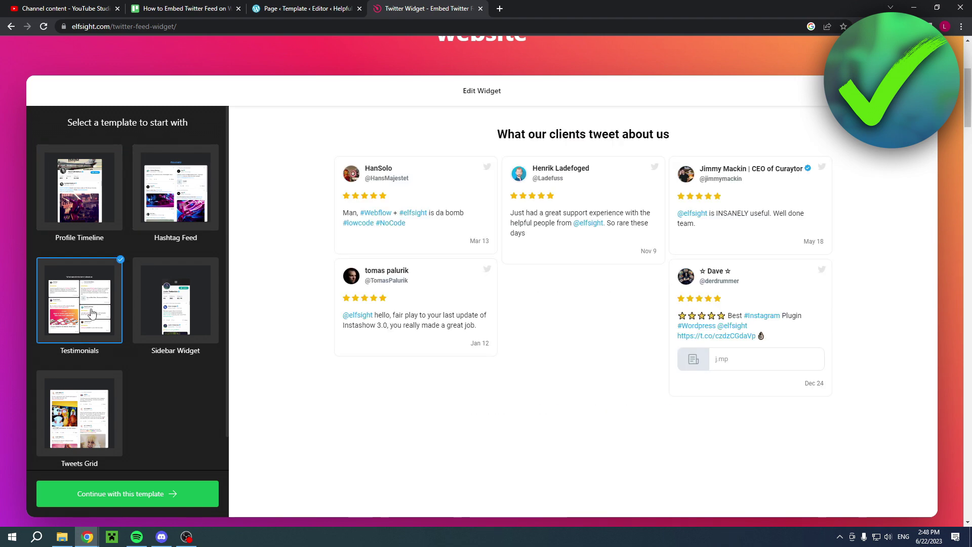
click(197, 318)
click(90, 396)
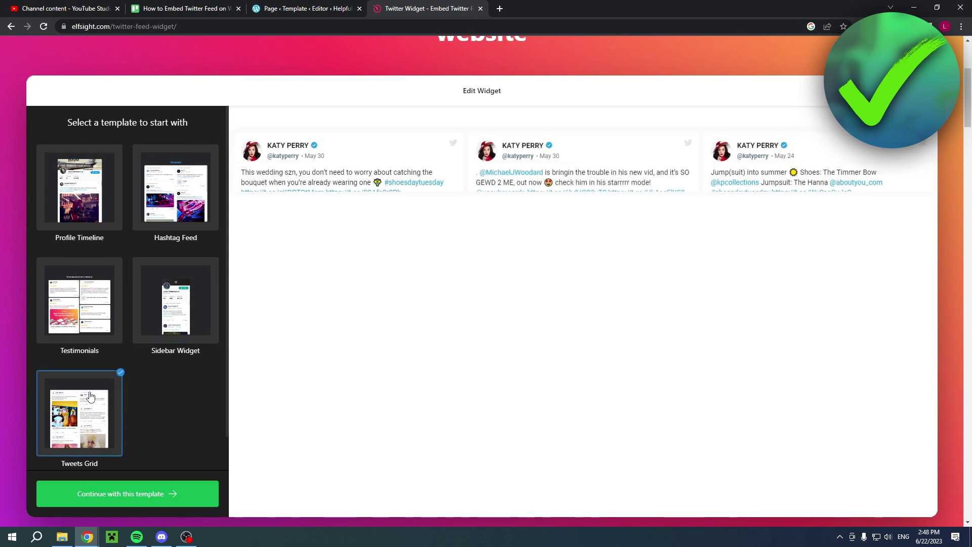
- Select the Profile Timeline template and continue with it
scroll(706, 352, down, 15)
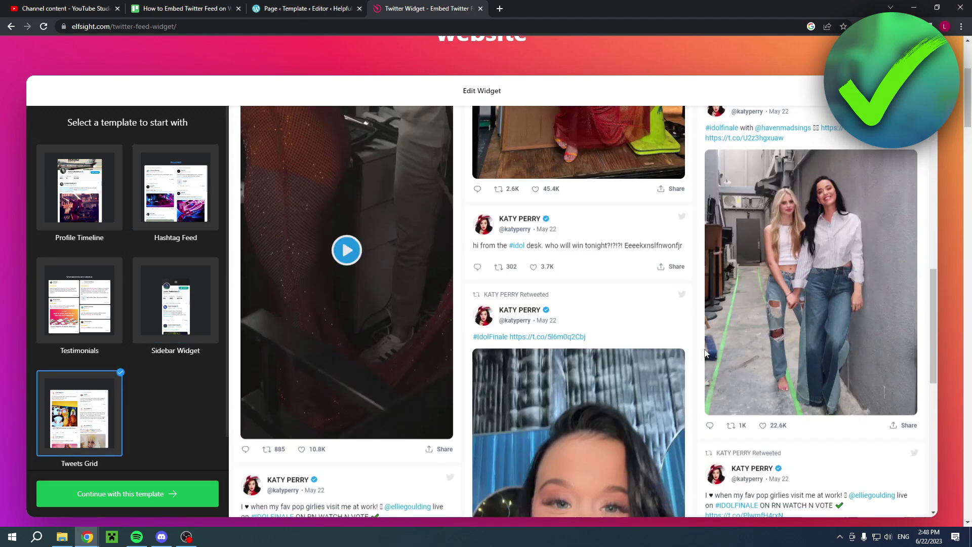
scroll(705, 353, up, 15)
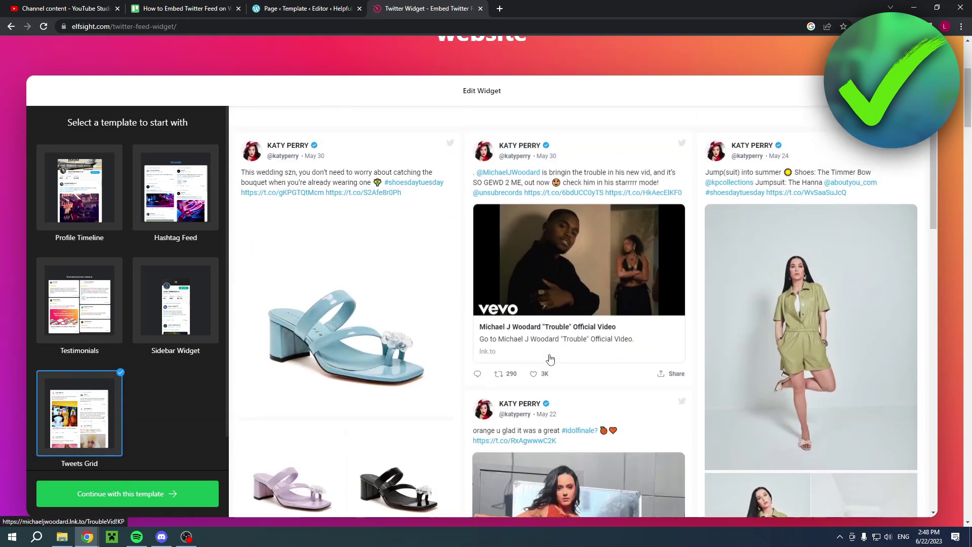
scroll(390, 332, up, 4)
scroll(500, 259, down, 4)
click(64, 198)
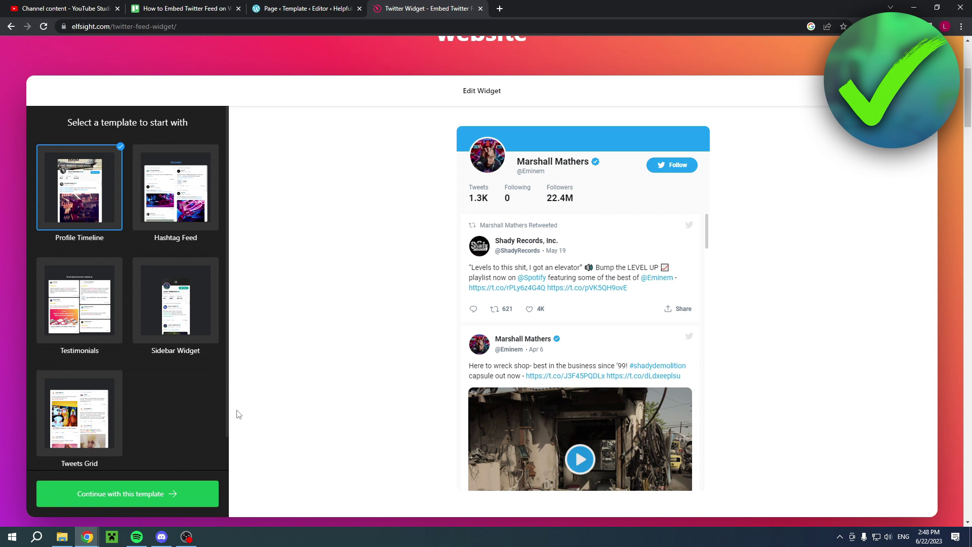
click(158, 505)
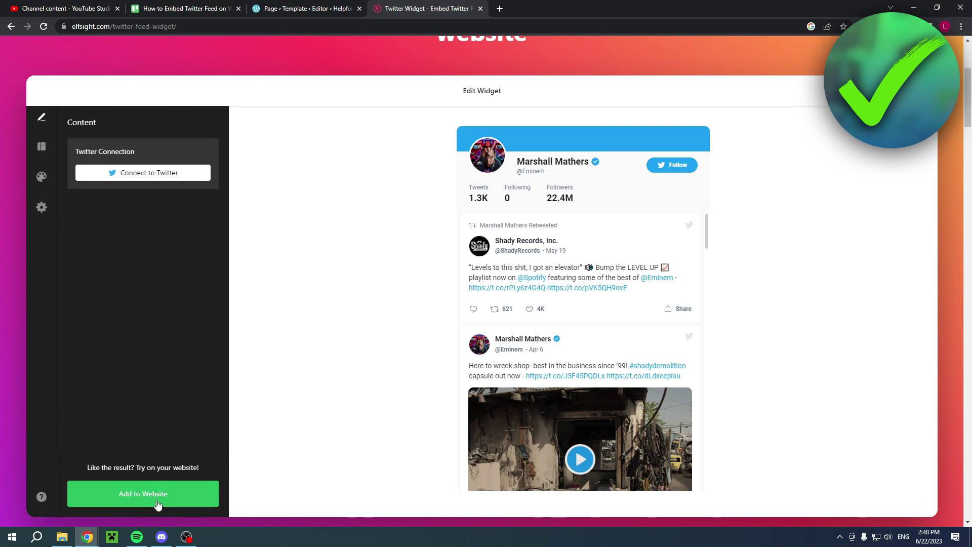
- Connect a Twitter account and try Hashtag and Testimonials before returning Content to Display to Profile
click(142, 177)
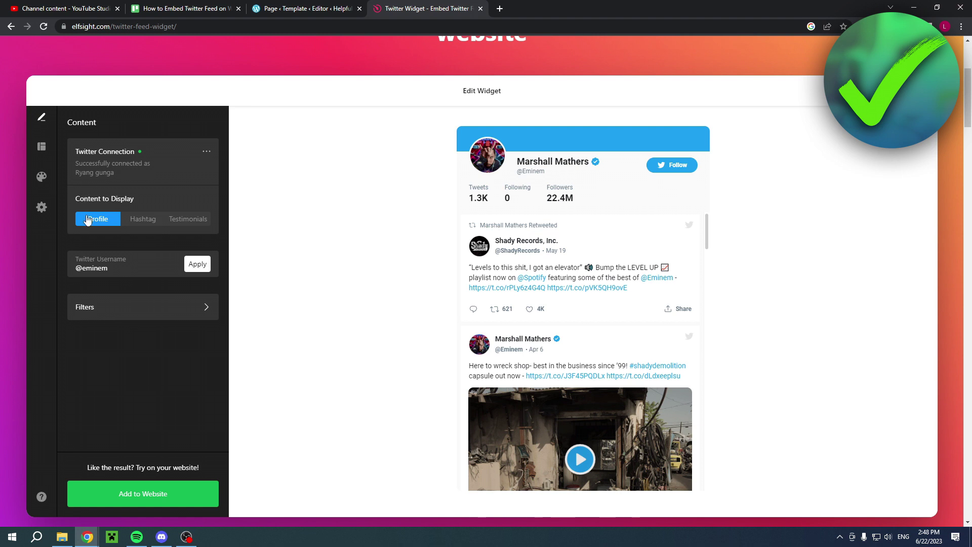
click(143, 219)
click(191, 220)
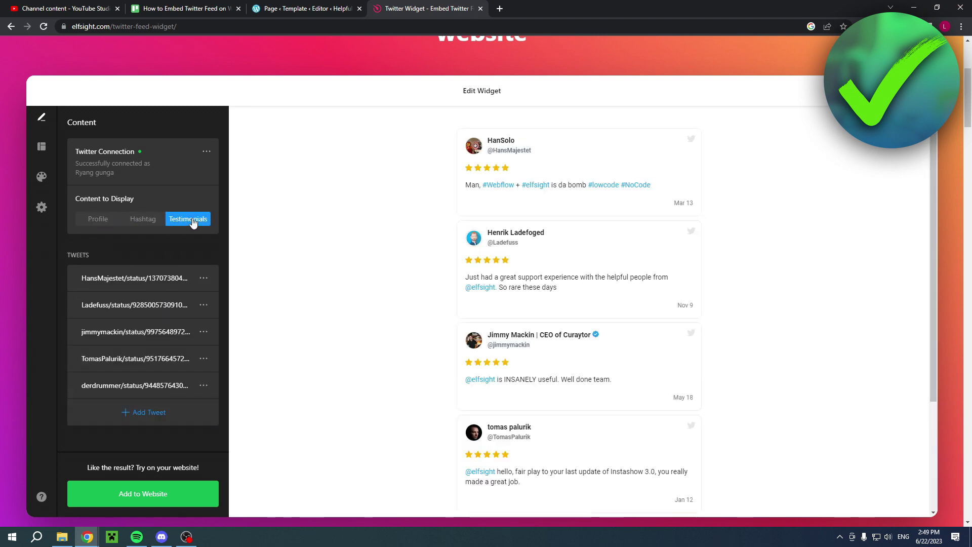
click(99, 219)
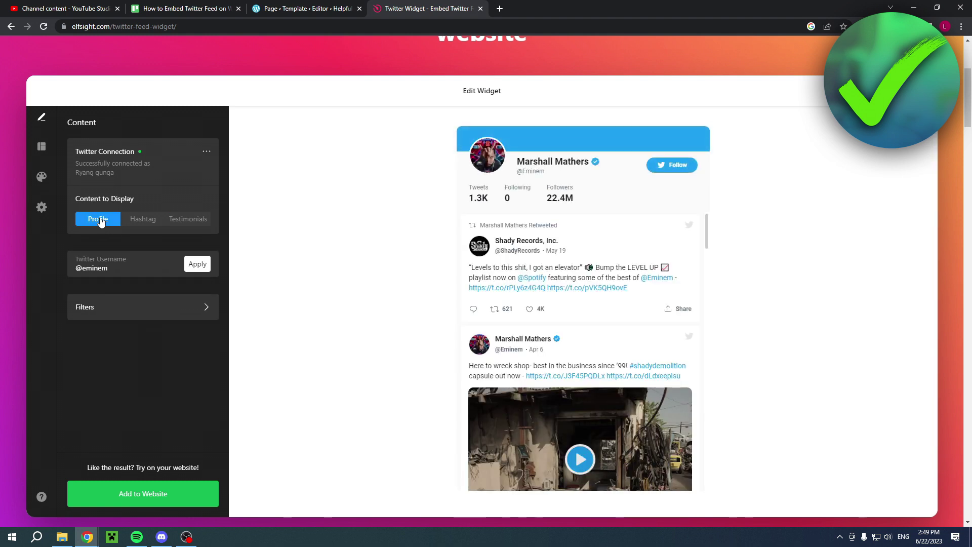
scroll(284, 238, down, 1)
scroll(256, 240, up, 1)
triple_click(94, 268)
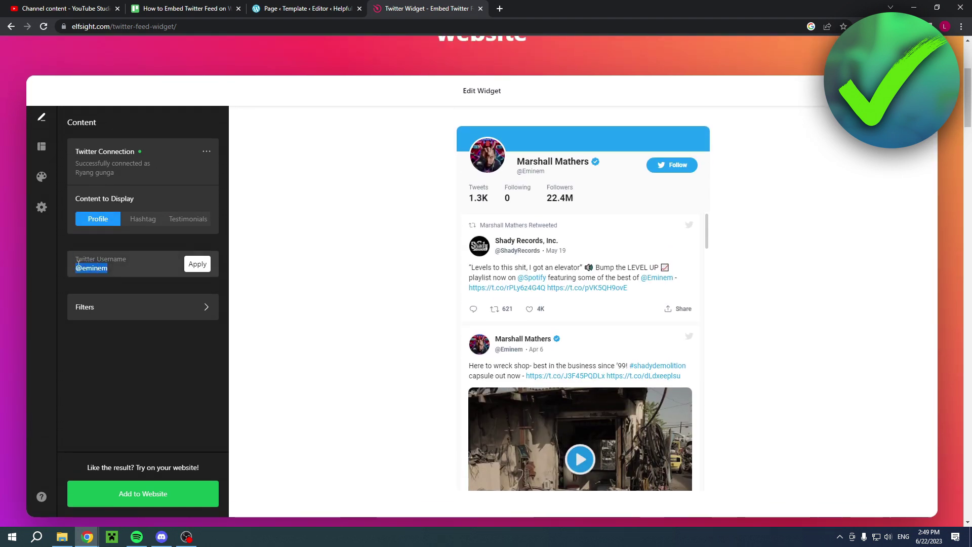
click(158, 209)
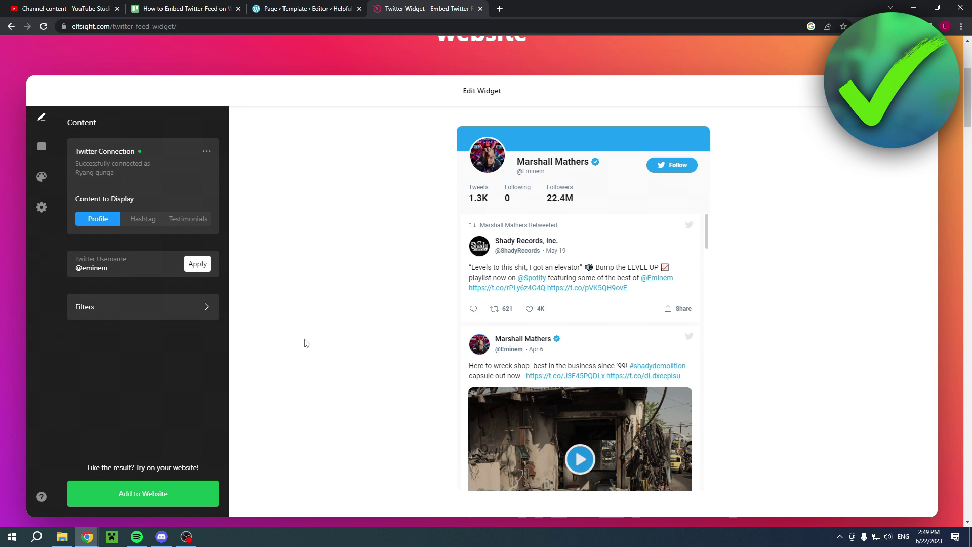
click(142, 496)
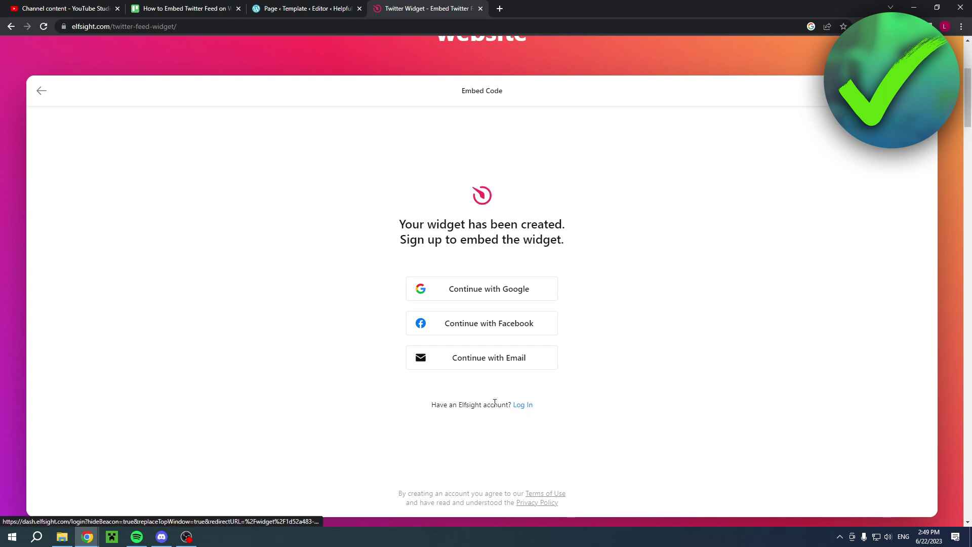
- Log in and switch Content to Display through Hashtag and Testimonials, then back to Profile
click(523, 405)
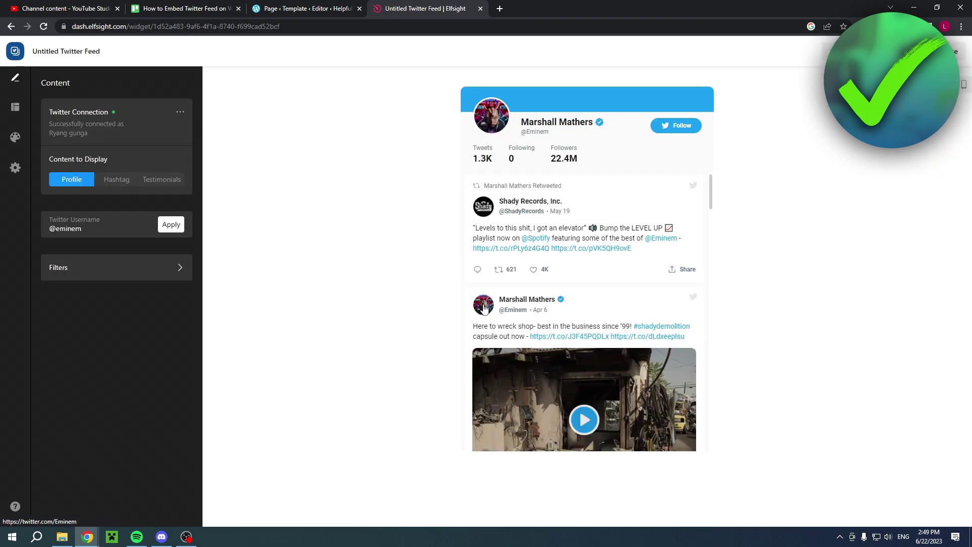
click(121, 182)
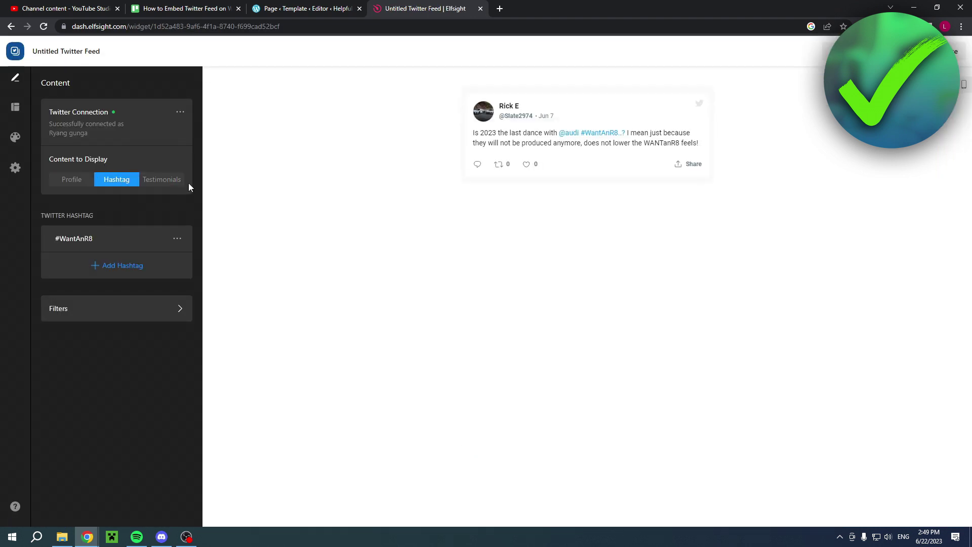
click(163, 180)
click(64, 184)
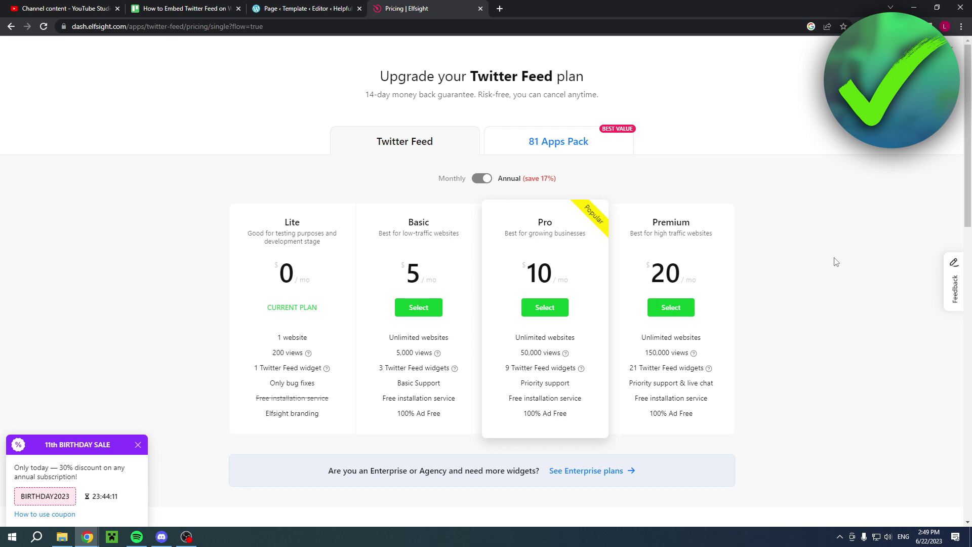
- Review the free Lite plan price and copy the BIRTHDAY2023 coupon code
drag(268, 272, 304, 277)
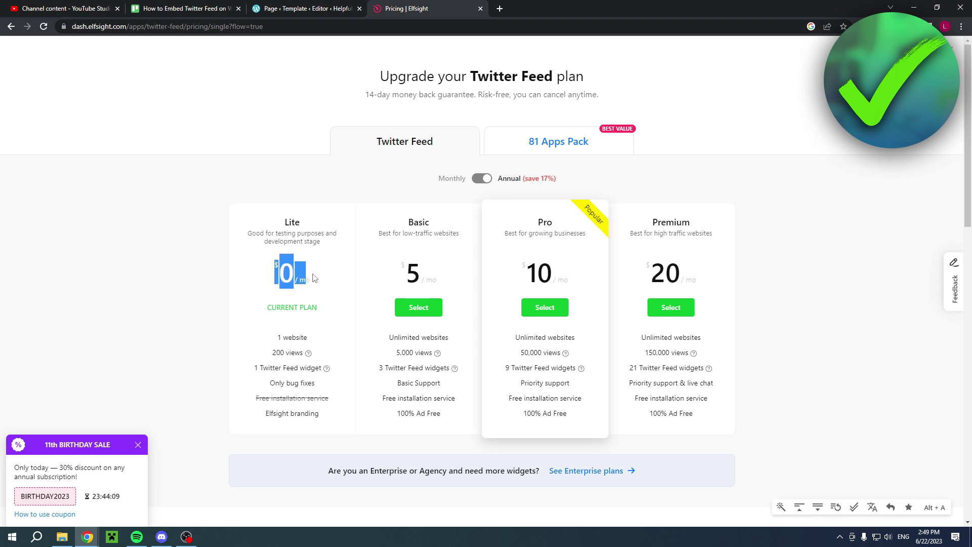
click(314, 279)
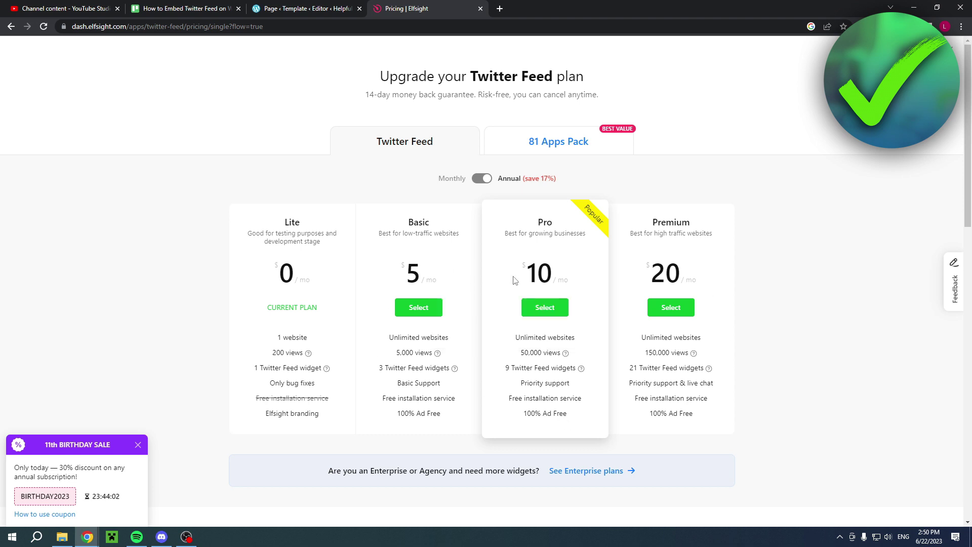
click(69, 496)
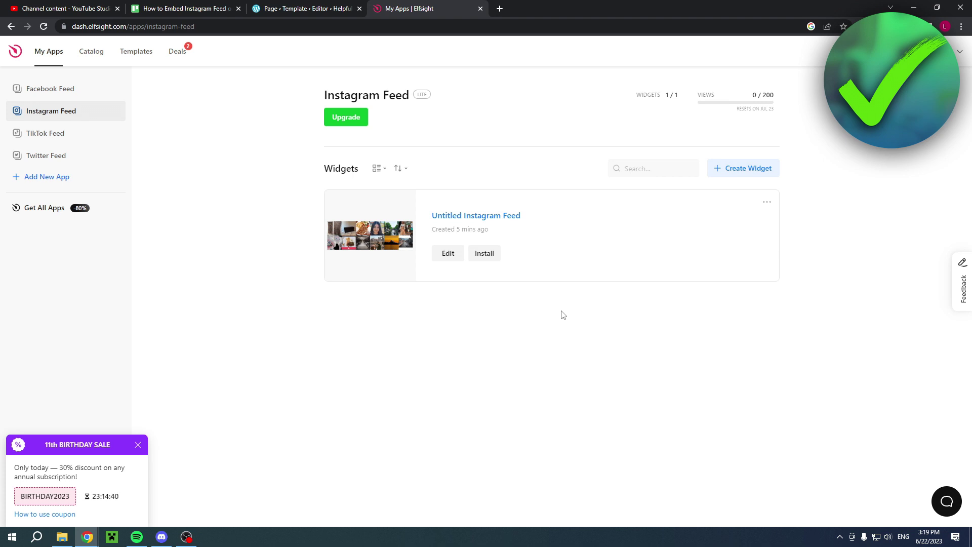
- Look over the 20% welcome deal, then copy the Twitter Feed widget's embed code
click(174, 59)
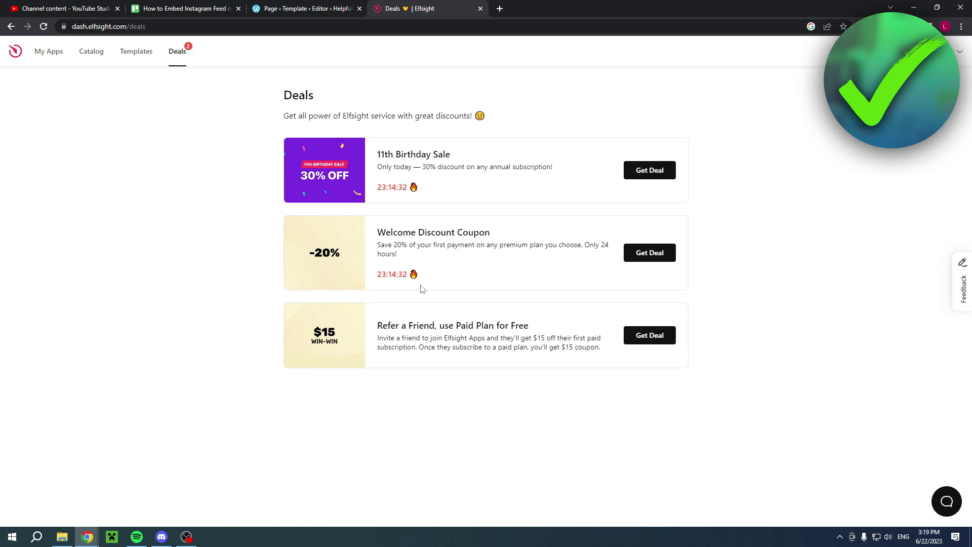
drag(394, 246, 407, 244)
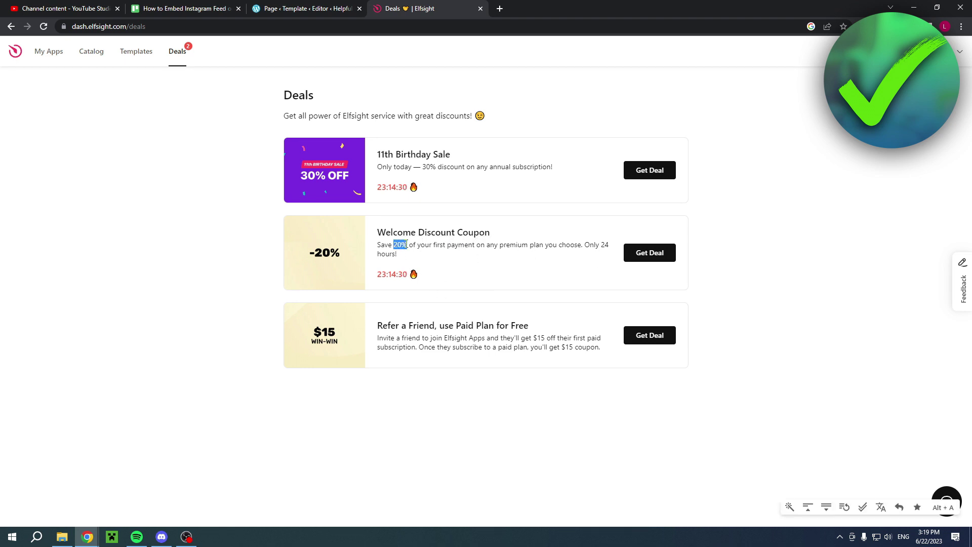
click(817, 237)
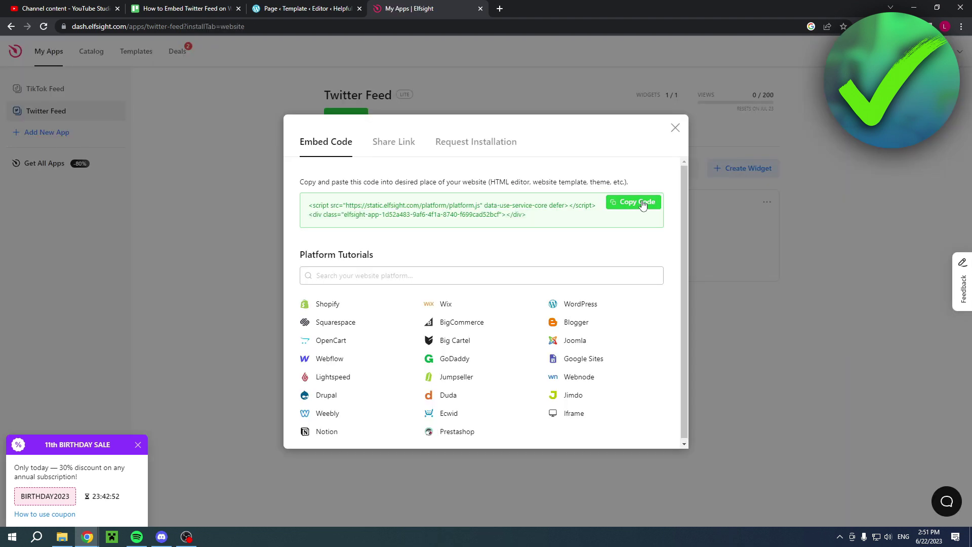
click(618, 202)
click(334, 6)
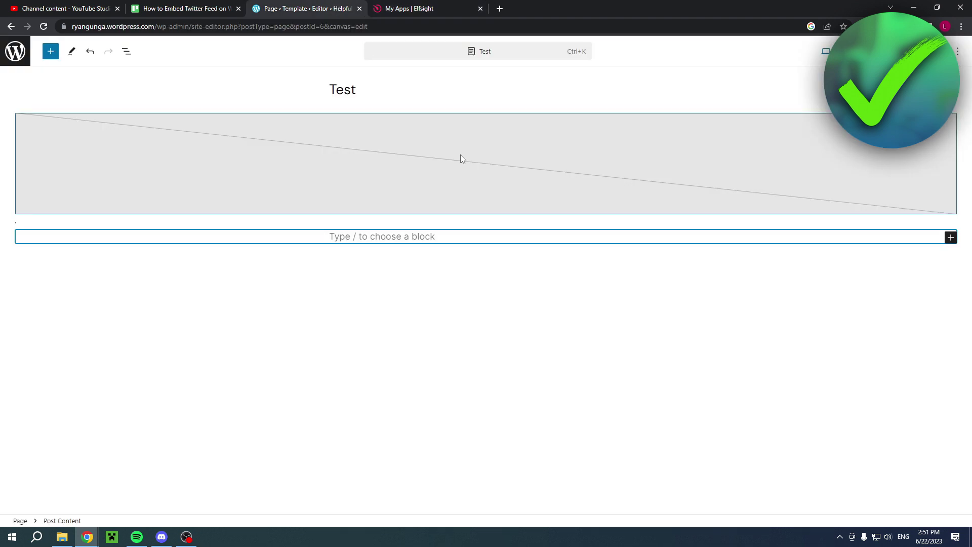
- Turn the empty block below the image into a Custom HTML block, found by searching 'html'
click(501, 241)
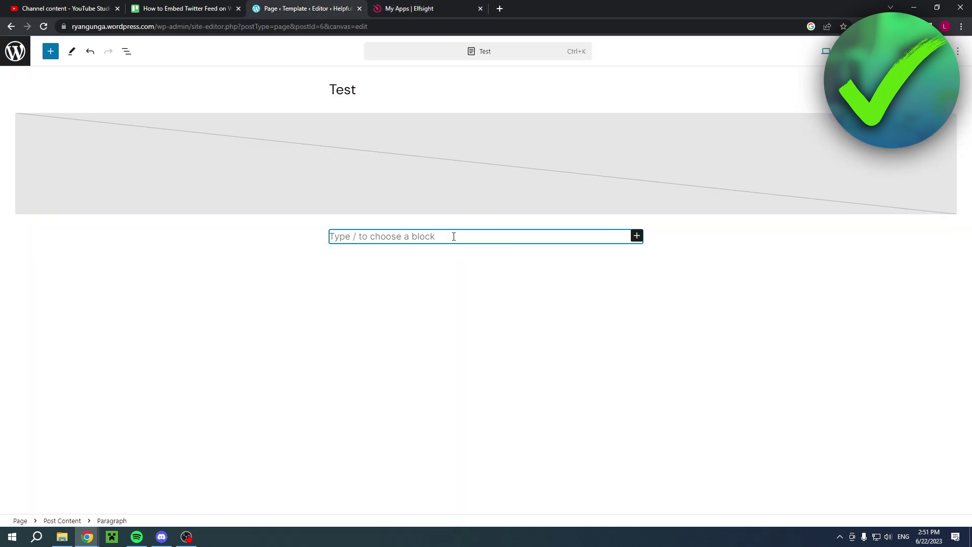
click(637, 236)
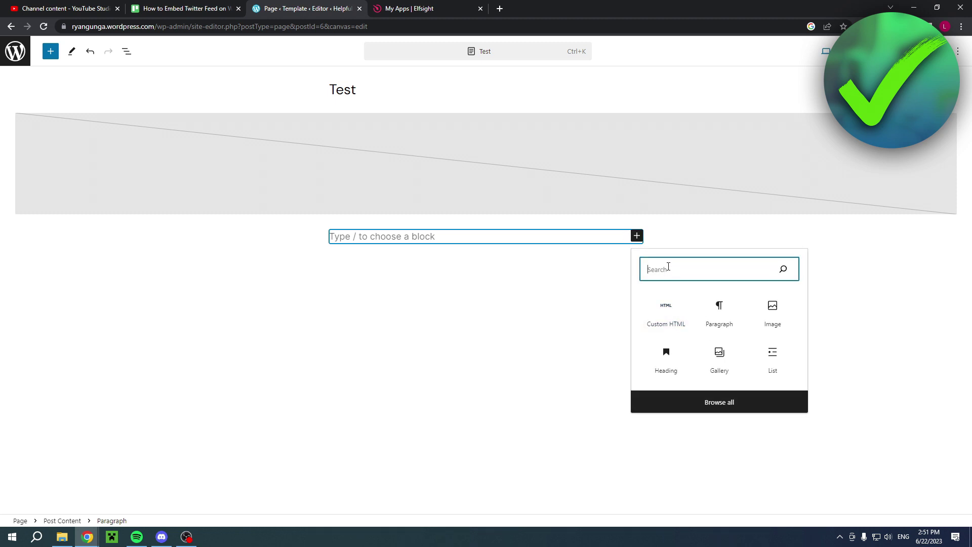
text(html)
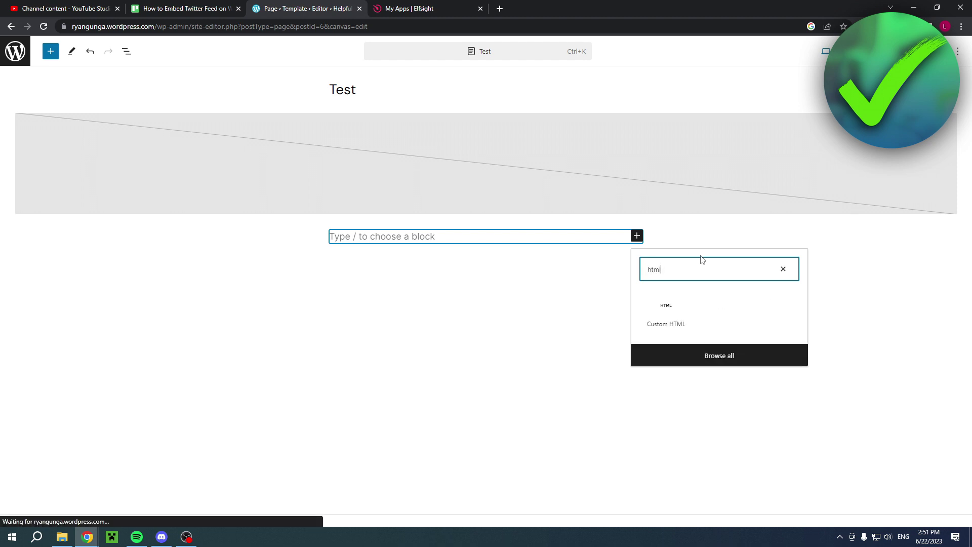
click(668, 315)
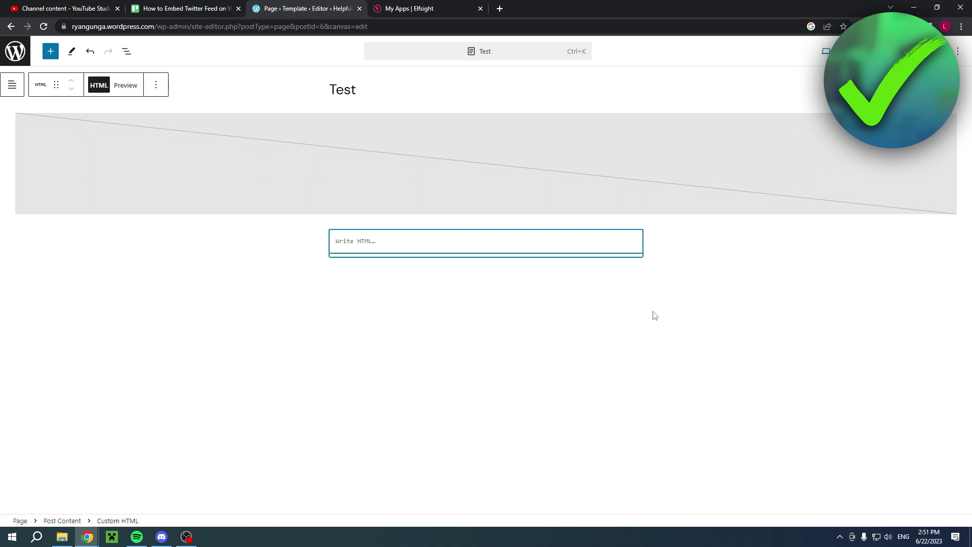
- Paste the Elfsight embed code into the Custom HTML block and show its preview
click(374, 247)
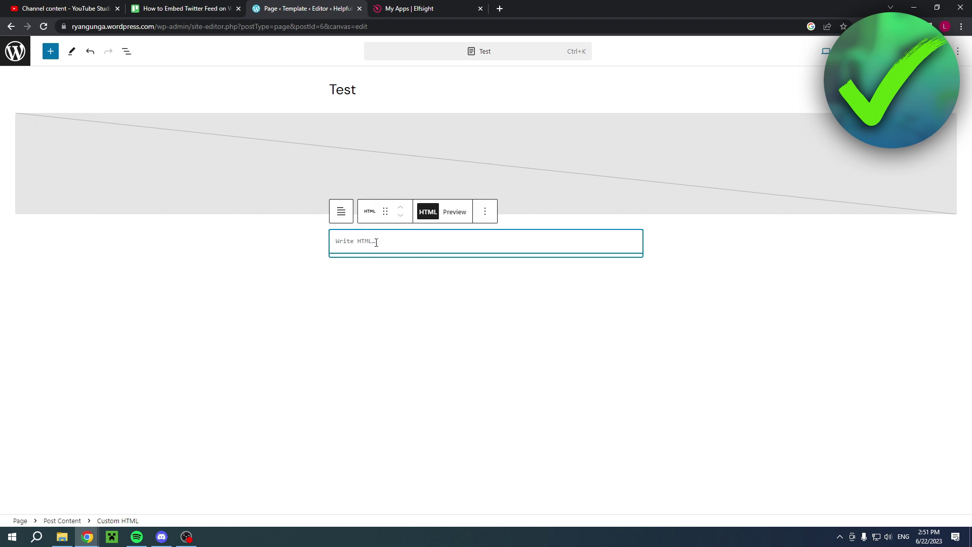
key(ctrl+v)
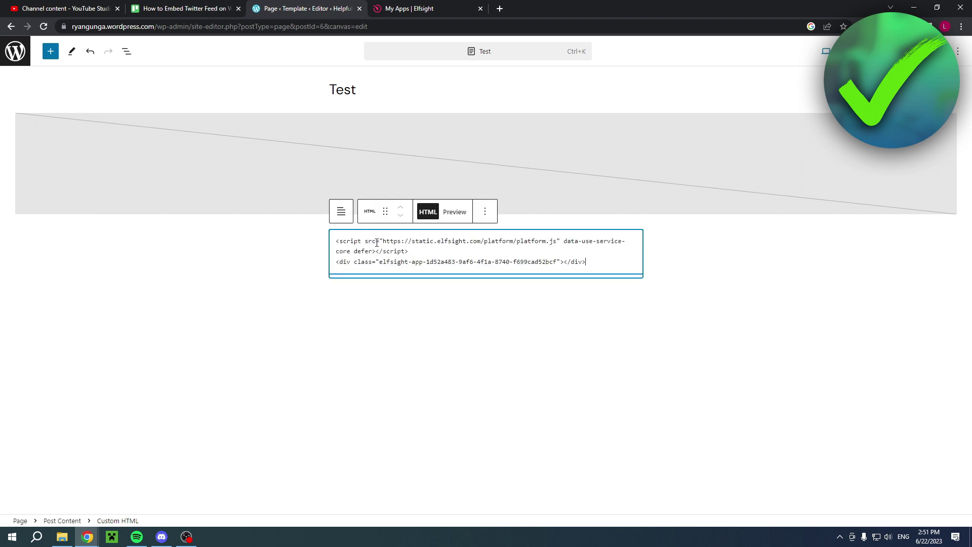
click(457, 217)
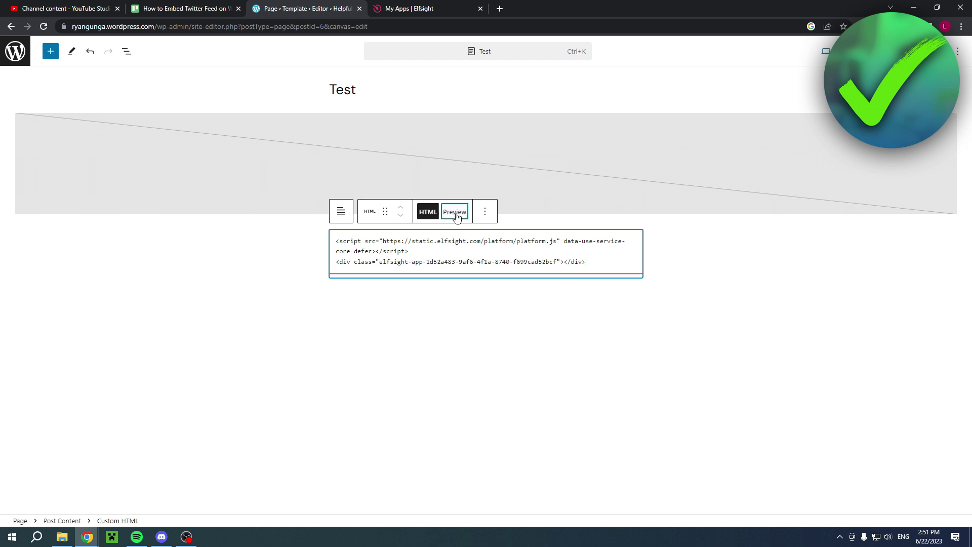
click(742, 266)
scroll(690, 317, down, 3)
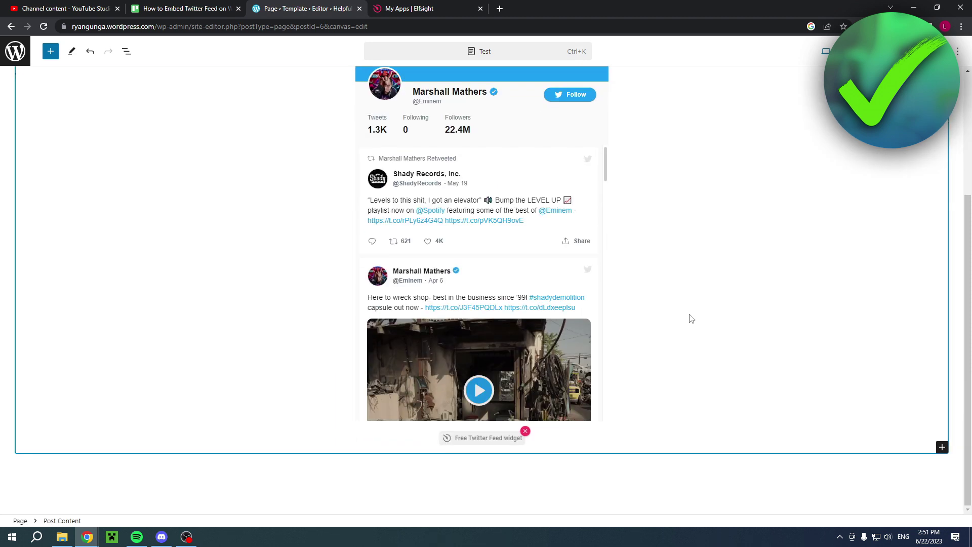
scroll(557, 284, up, 2)
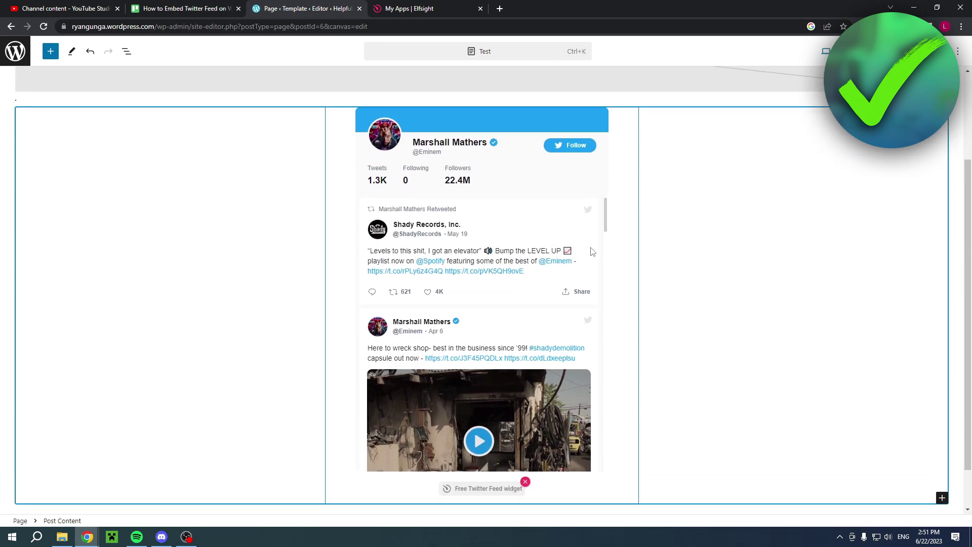
click(605, 245)
scroll(607, 273, down, 5)
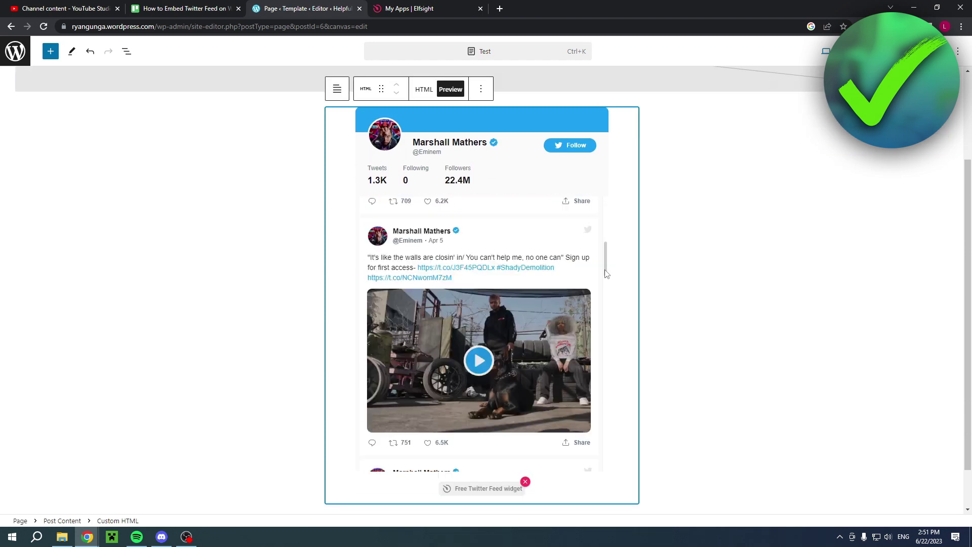
scroll(607, 304, down, 5)
scroll(519, 343, up, 10)
click(767, 315)
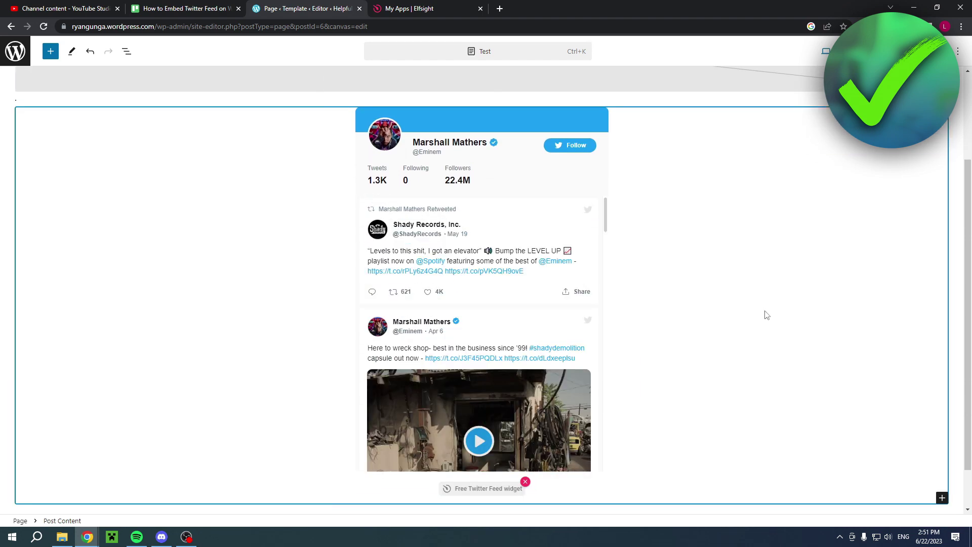